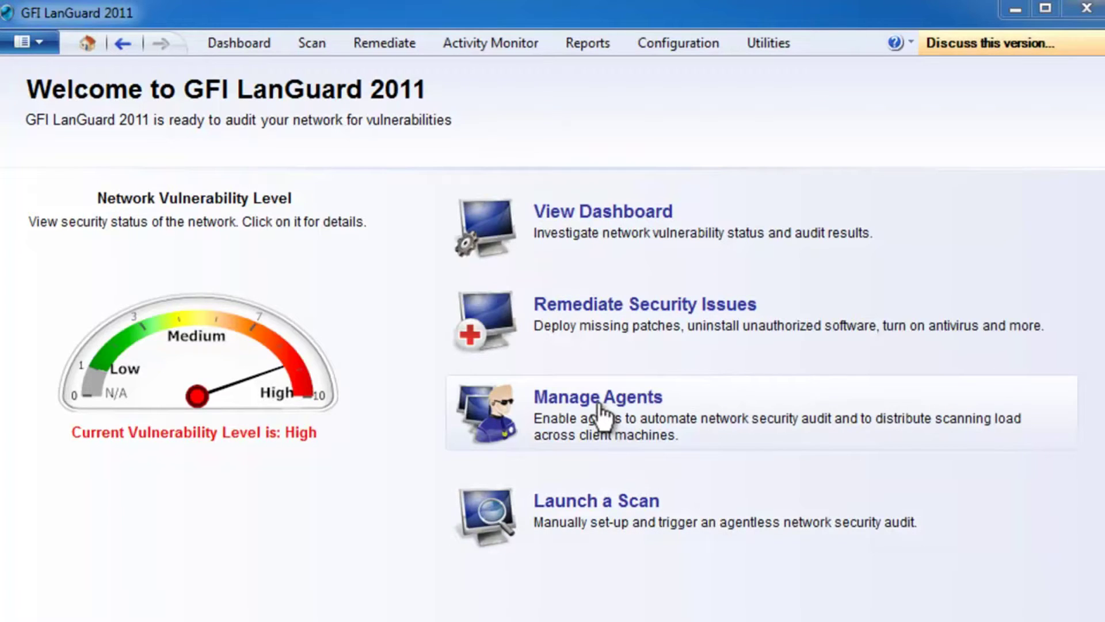
Step: Launch a Full Scan profile scan of localhost, then go back to the welcome page
click(599, 525)
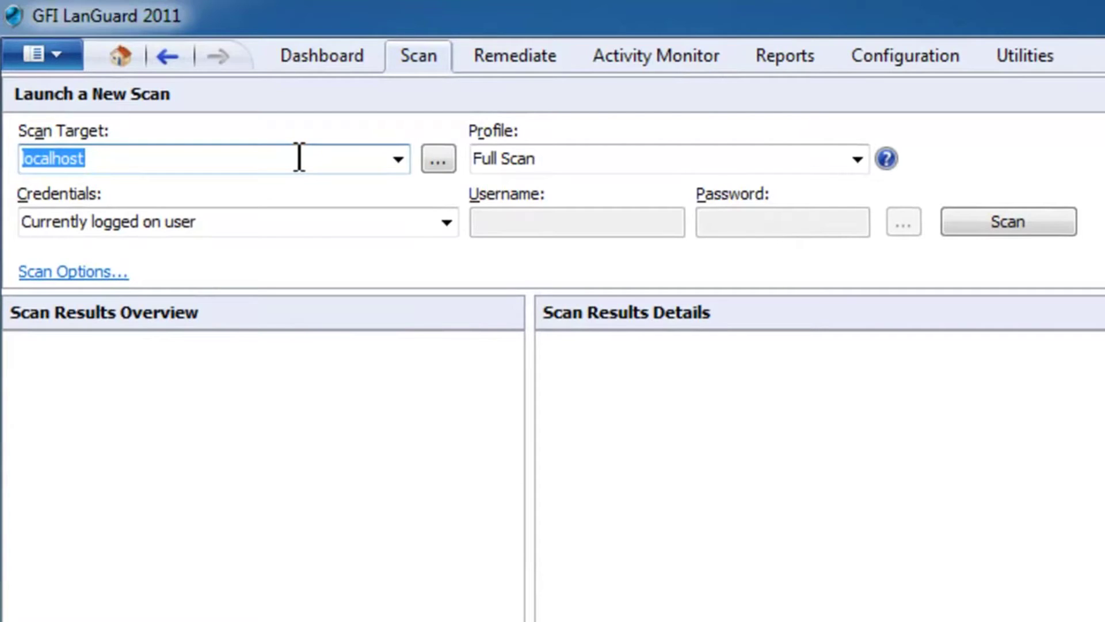
click(857, 160)
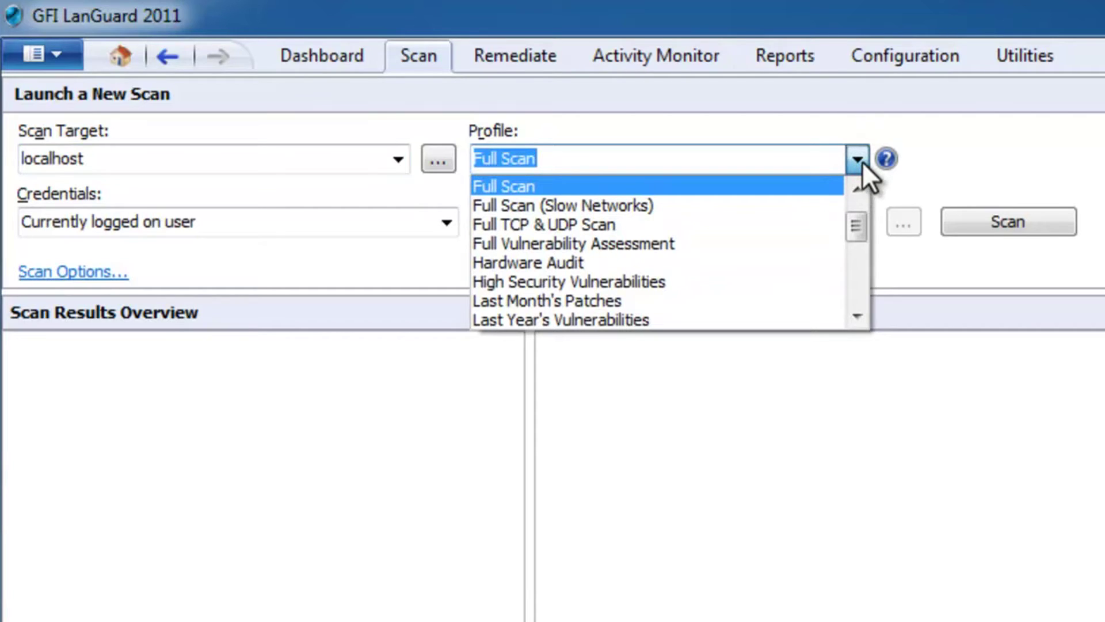
click(862, 161)
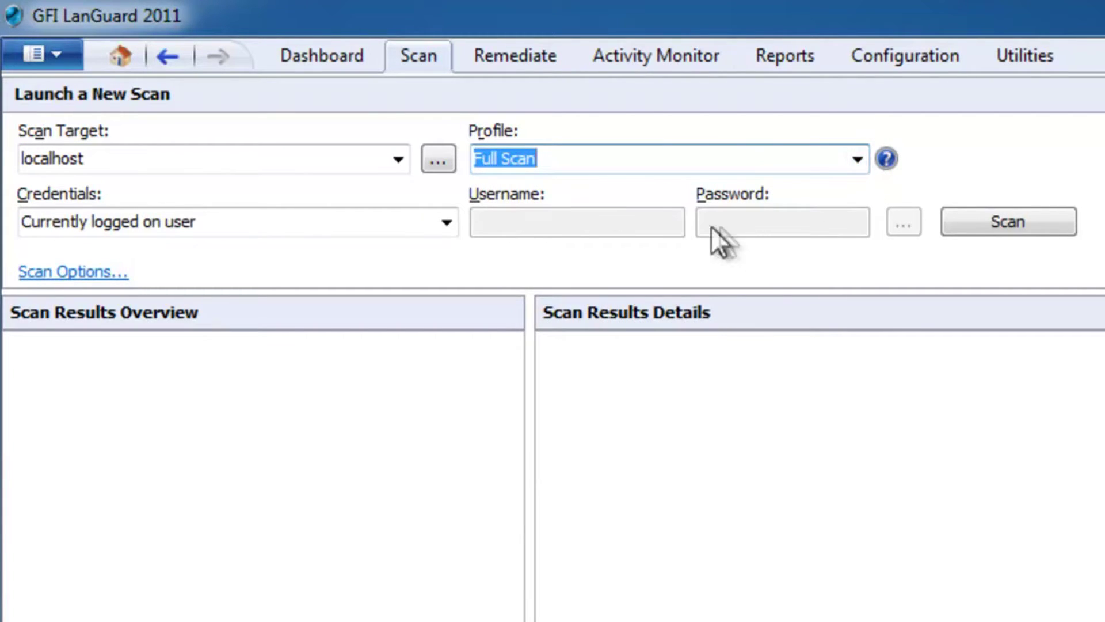
click(1013, 223)
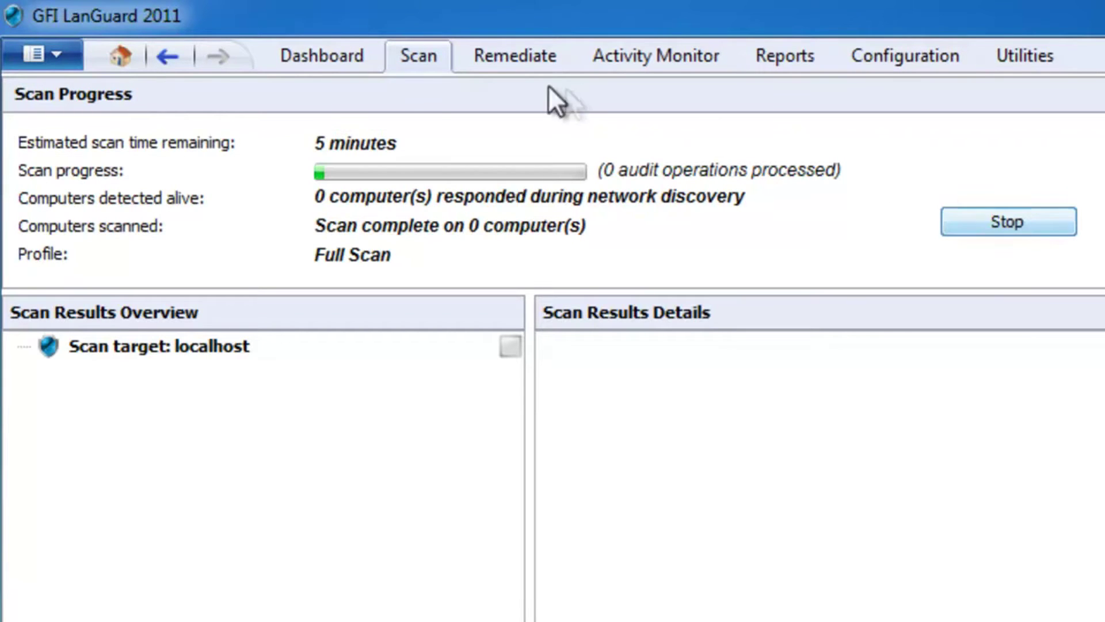
click(168, 56)
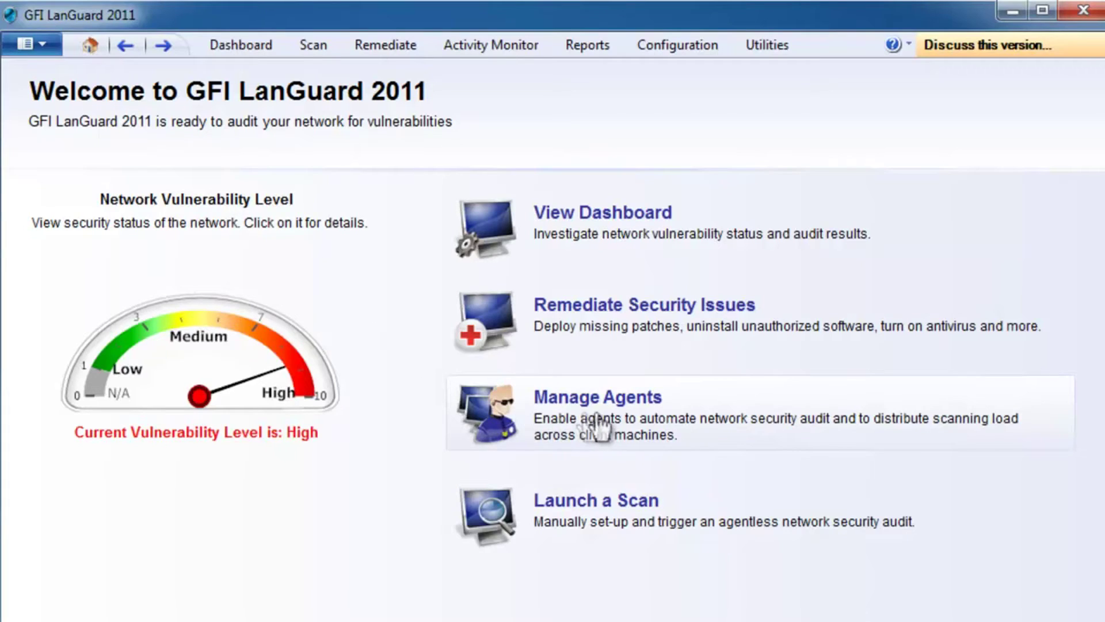
Step: Deploy agents to the WORKGROUP local domain computers, then switch to the Dashboard
click(623, 431)
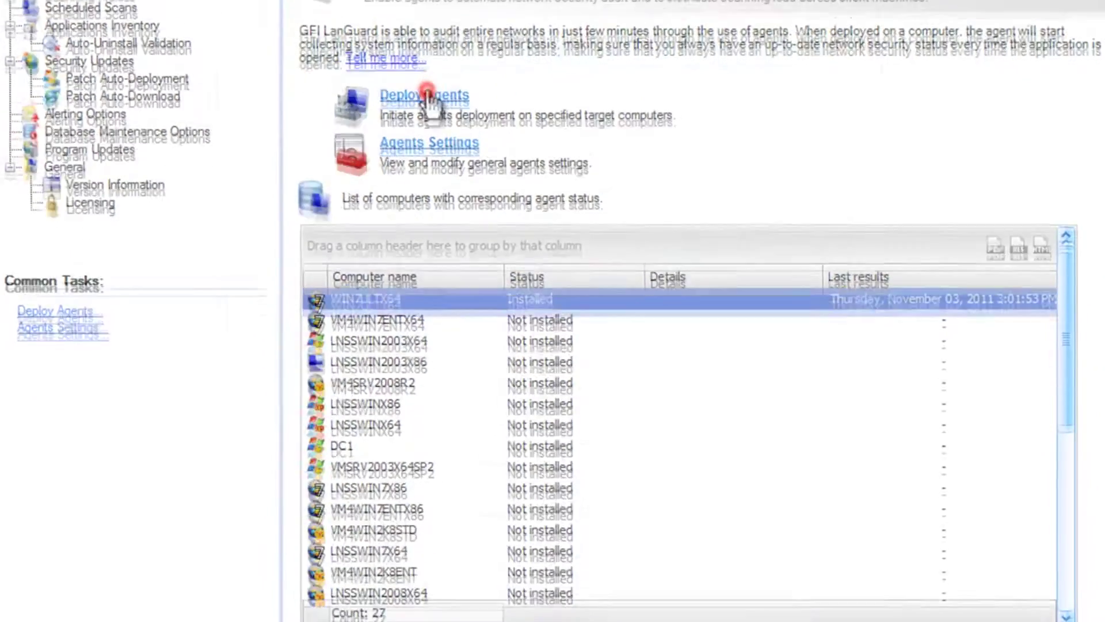
click(430, 222)
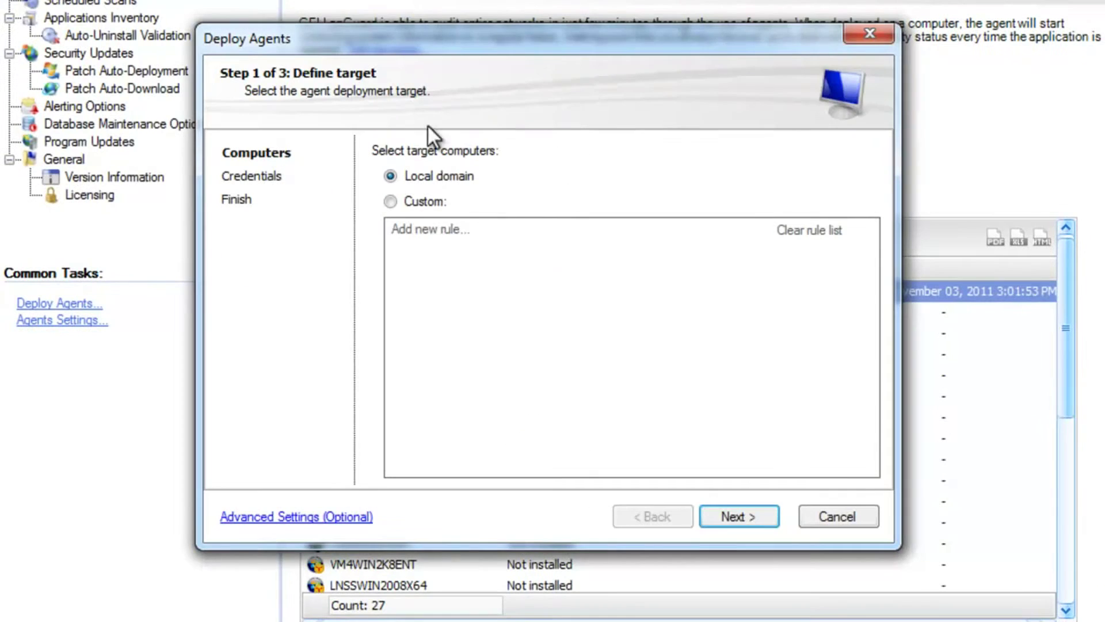
click(734, 515)
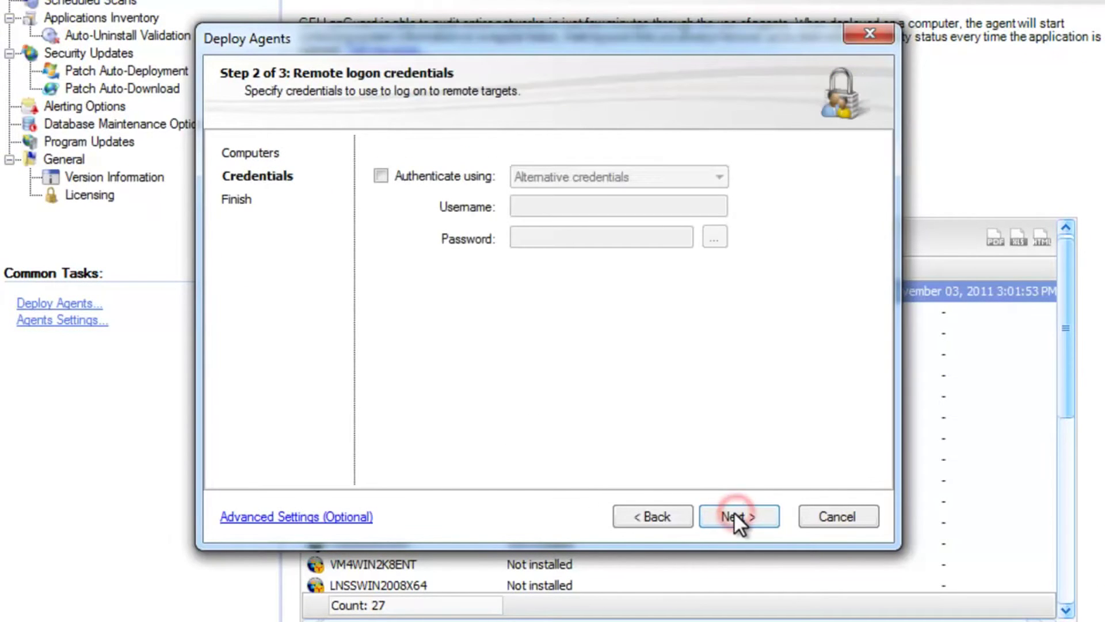
click(733, 515)
click(733, 511)
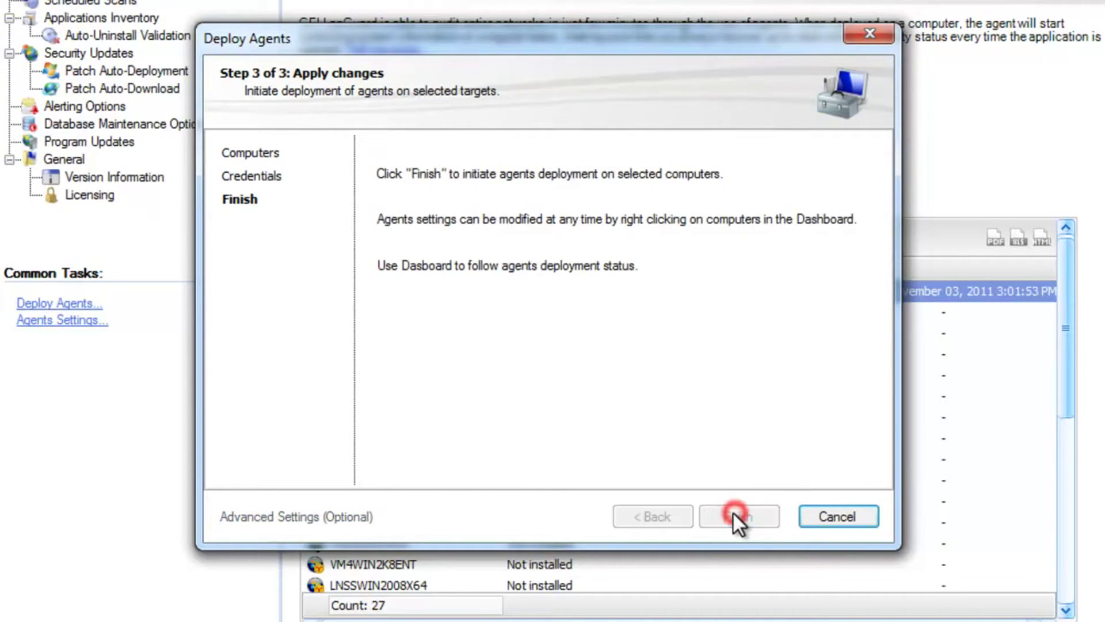
click(627, 377)
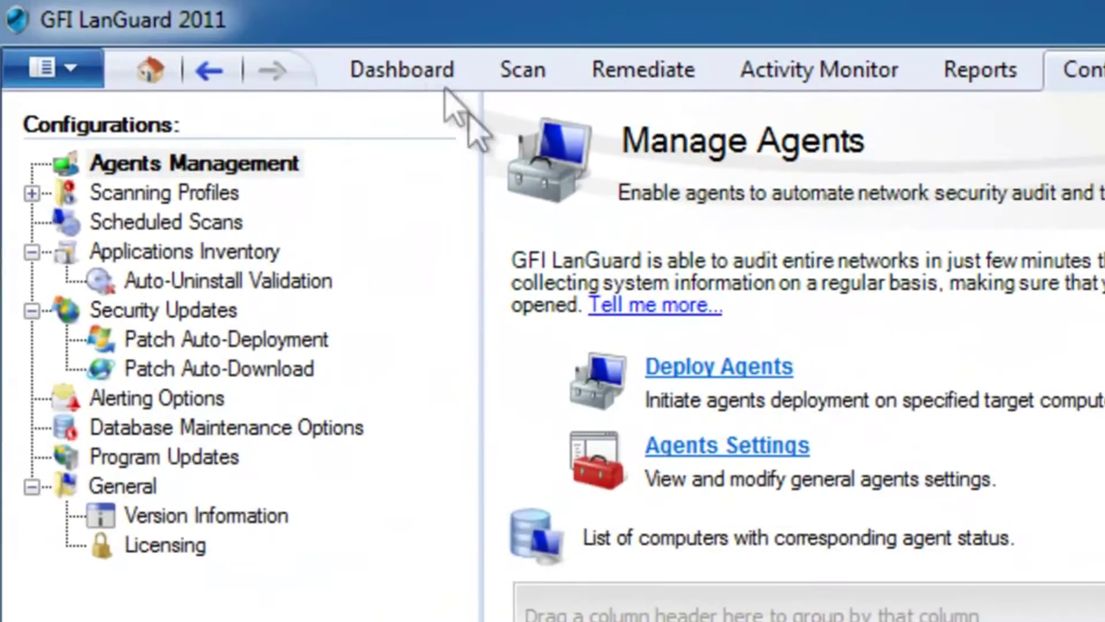
click(420, 70)
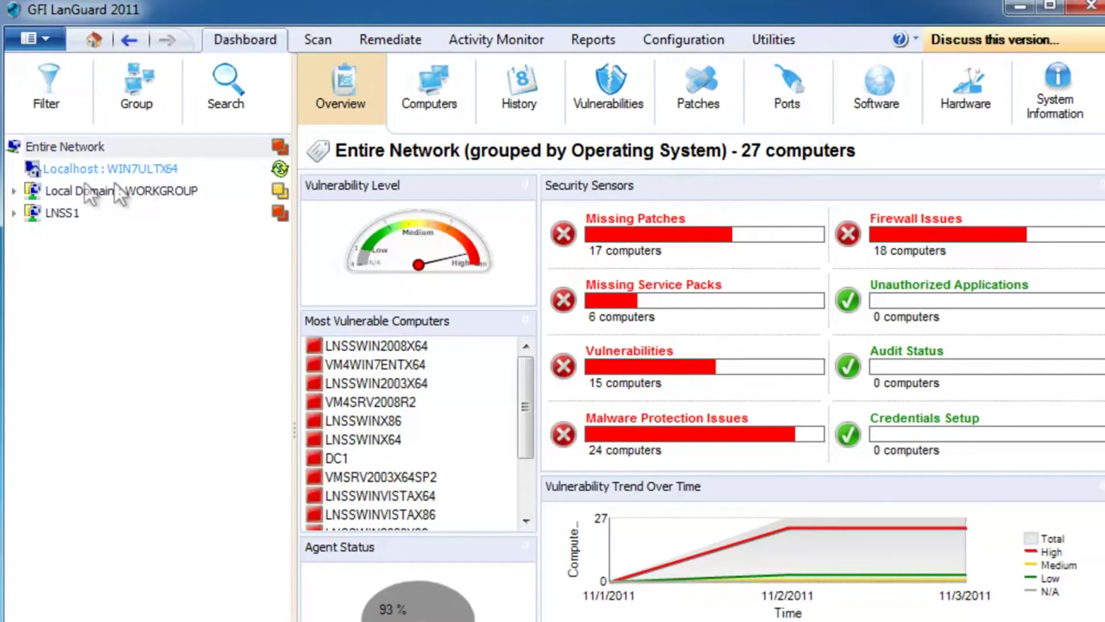
Step: Expand the WORKGROUP and LNSS1 computer trees and group computers by Operating System
click(16, 192)
click(15, 255)
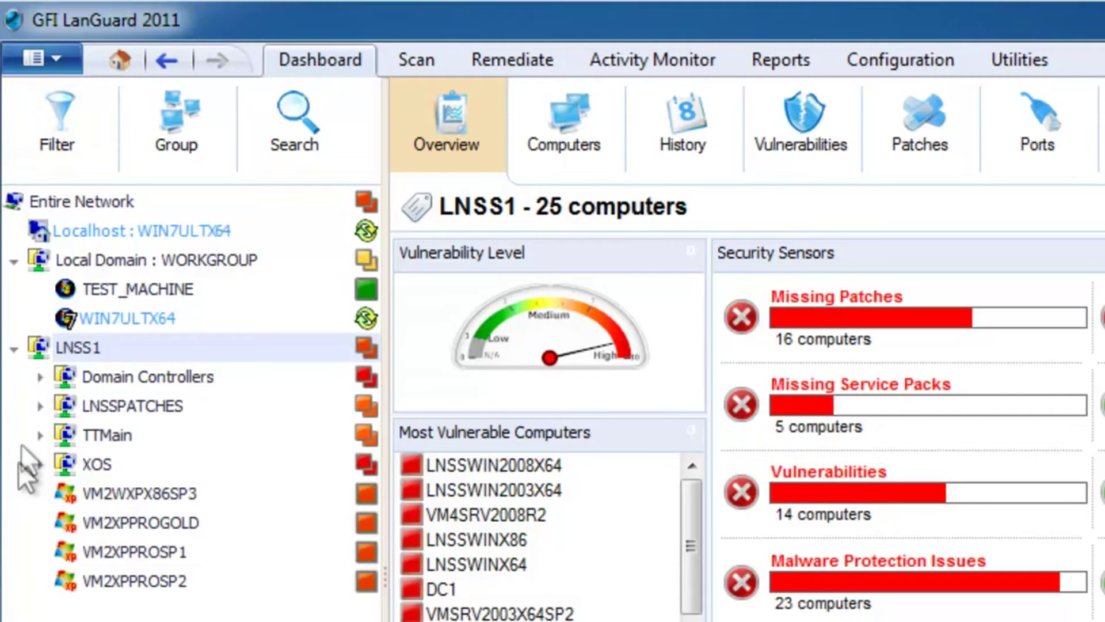
click(49, 106)
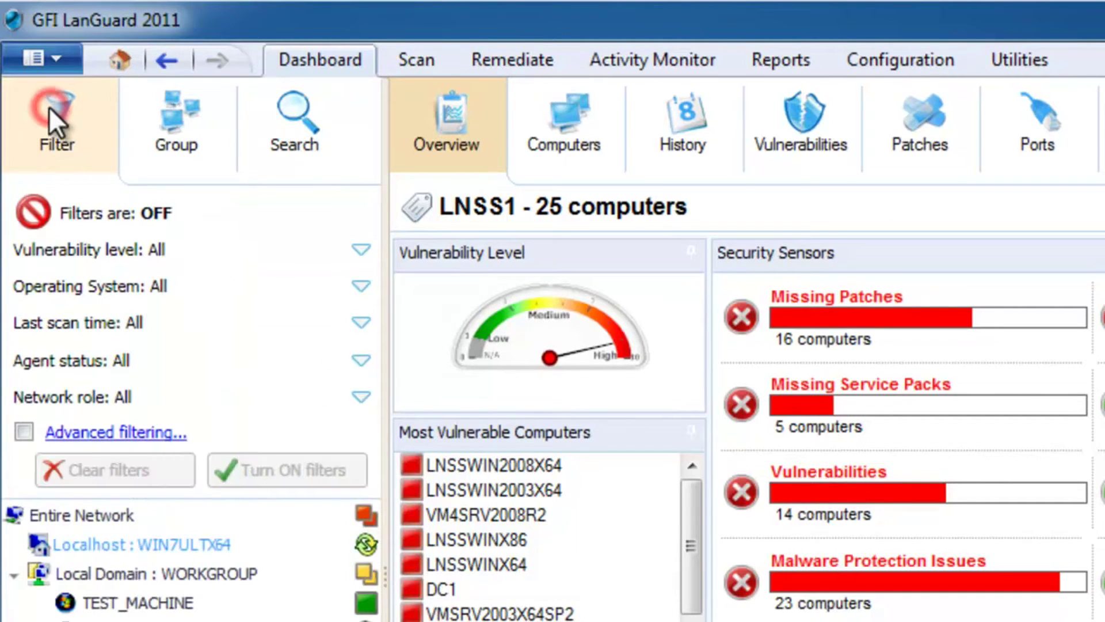
click(175, 123)
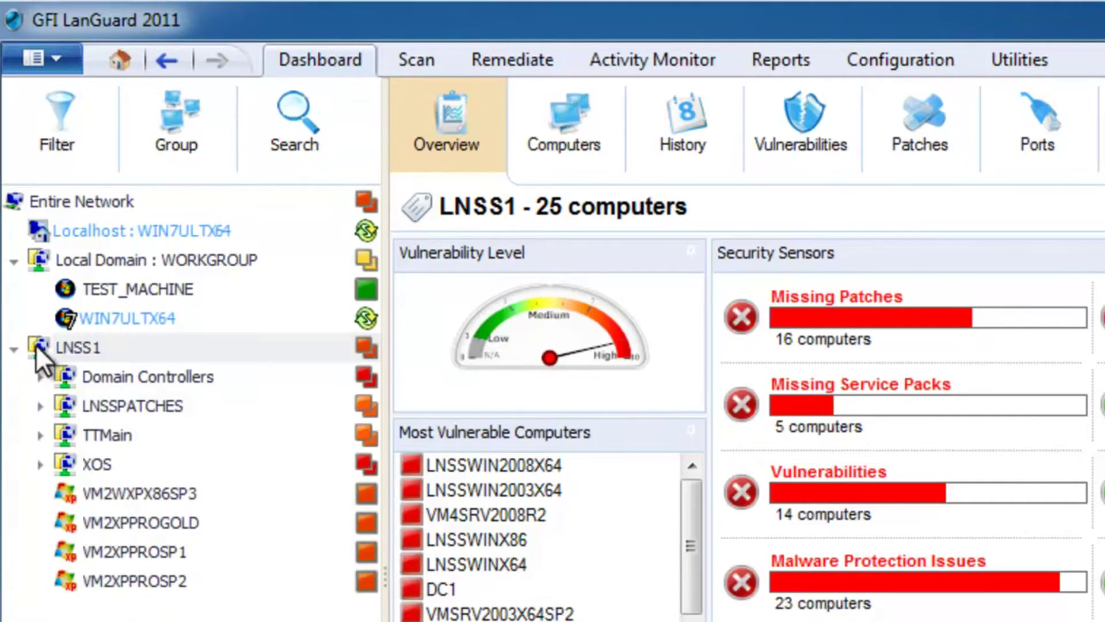
click(60, 135)
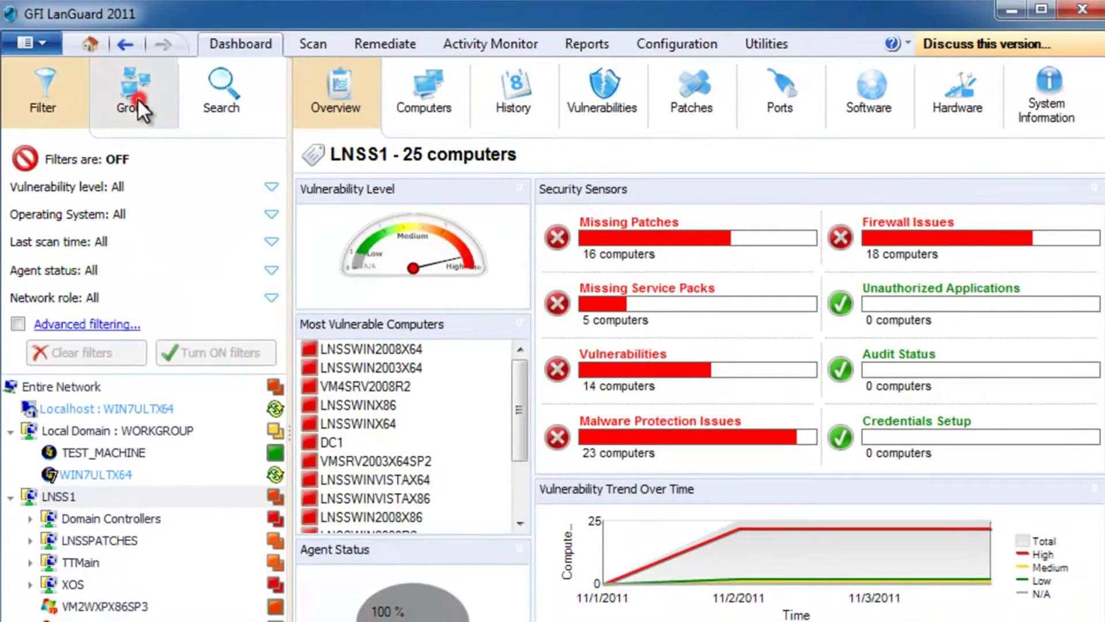
click(136, 99)
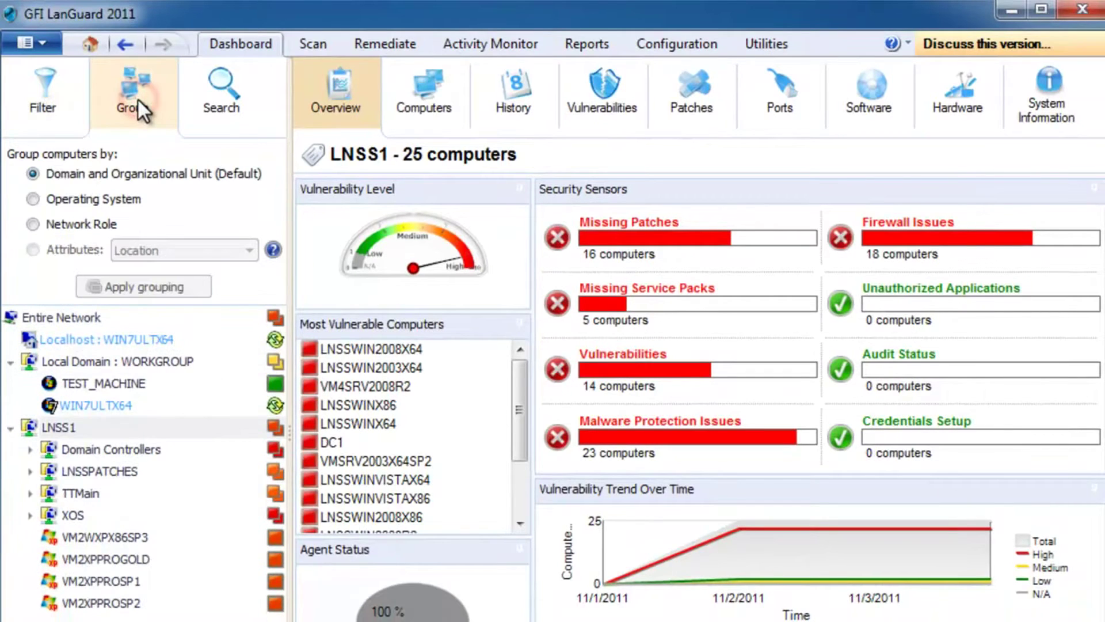
click(31, 197)
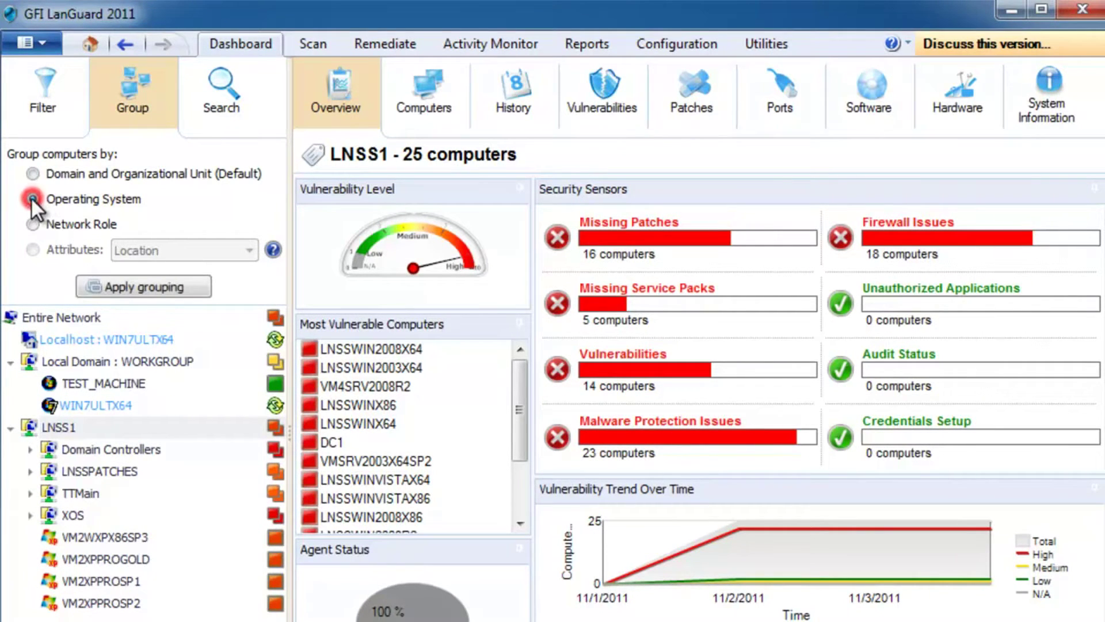
click(121, 284)
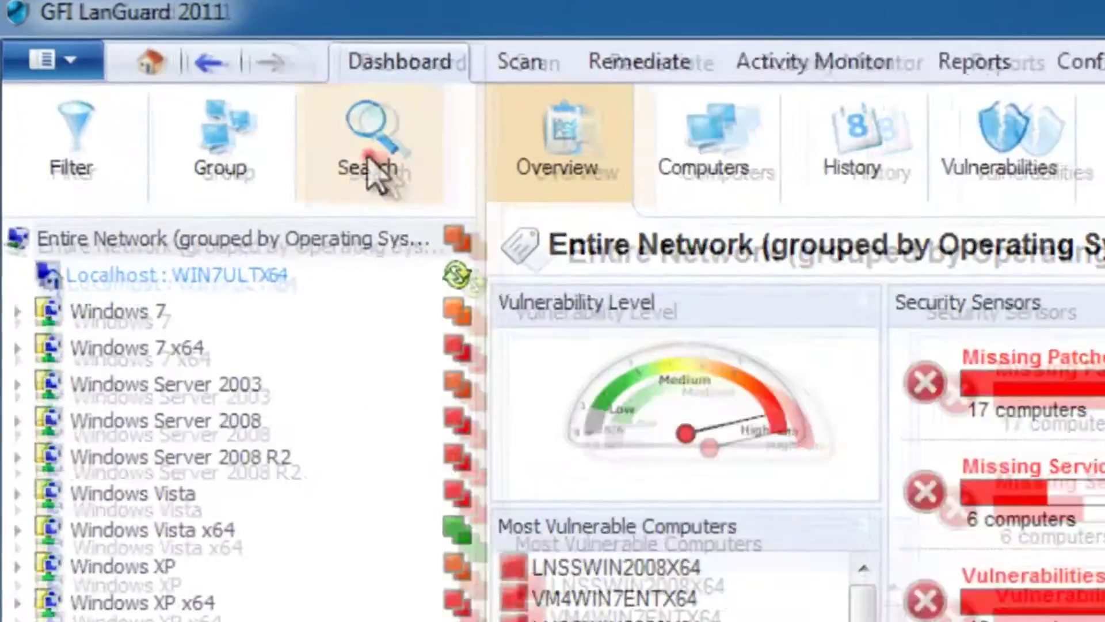
Step: Search the computers for 'dc', glance at the reports list, and return to the Dashboard
click(222, 101)
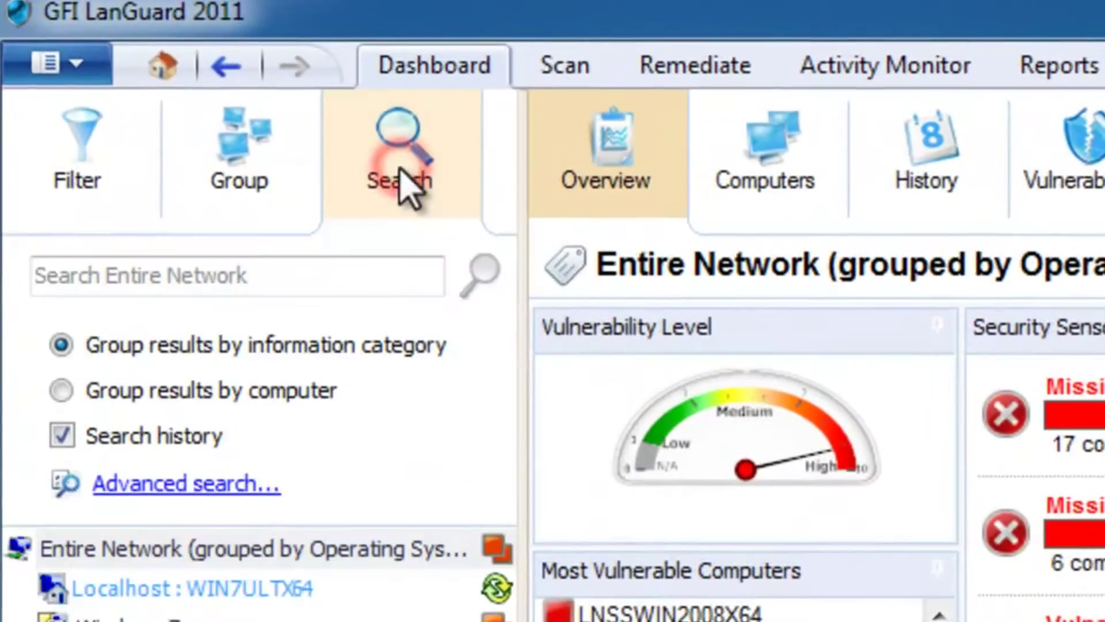
click(249, 268)
text(dc)
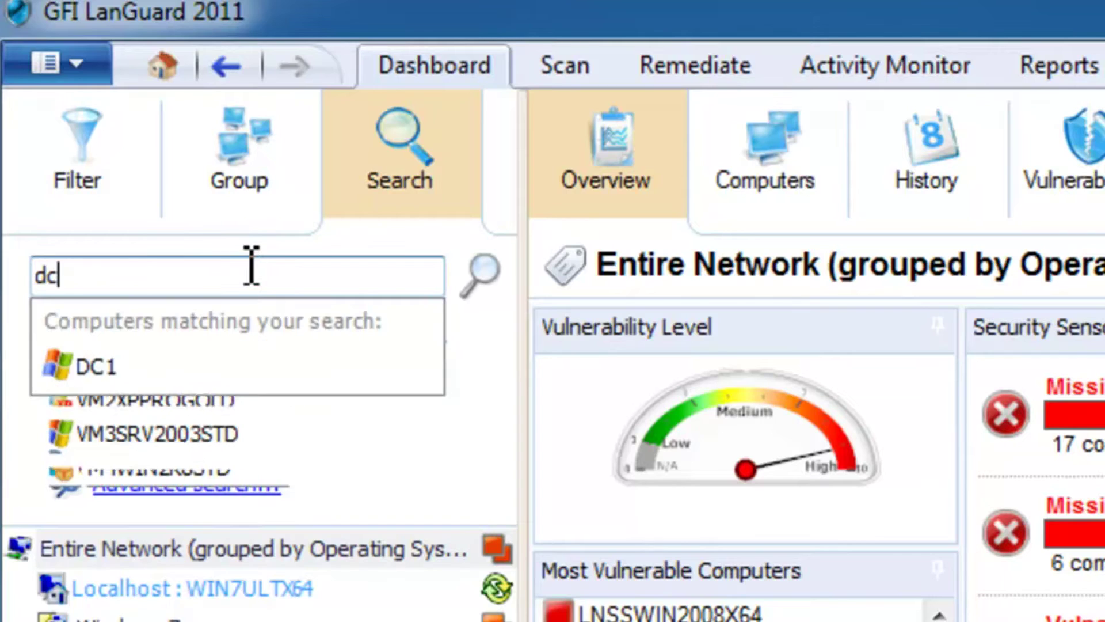
key(Return)
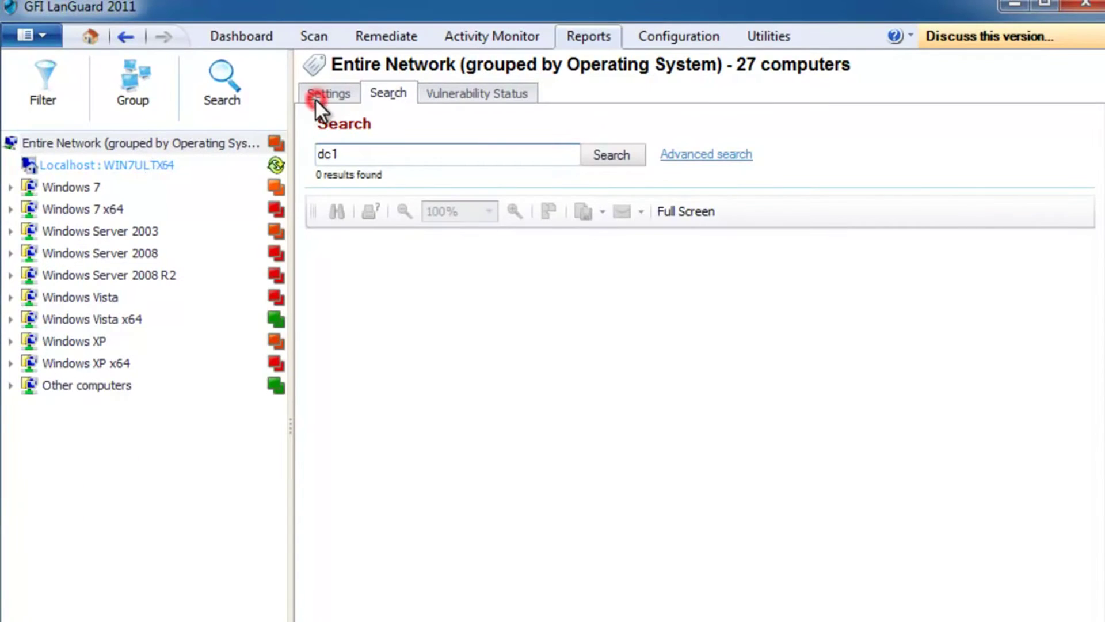
click(316, 95)
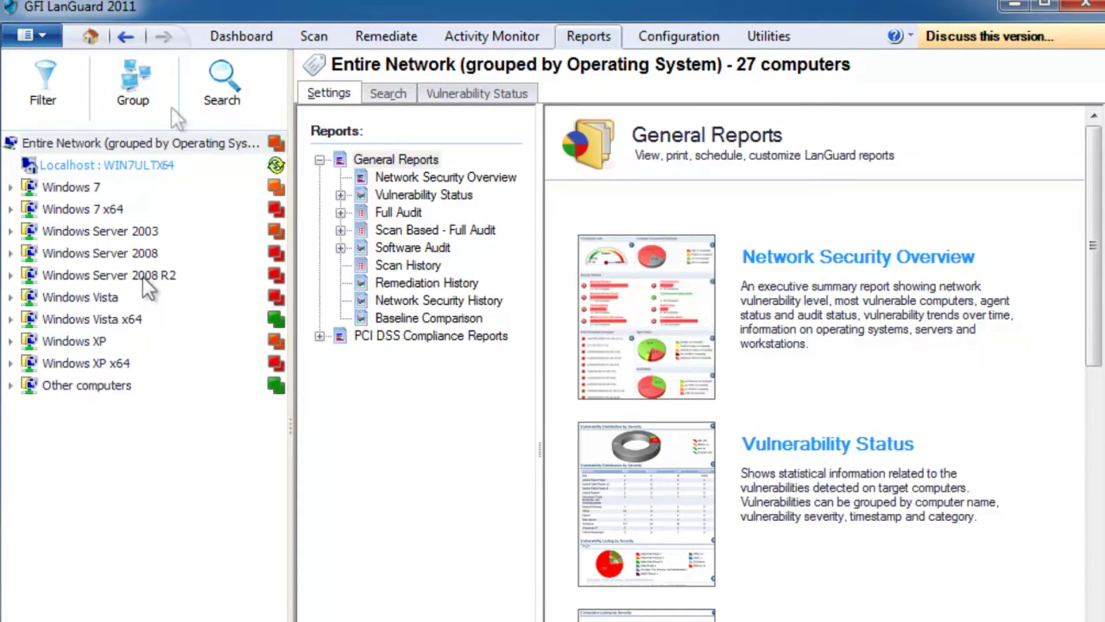
click(236, 30)
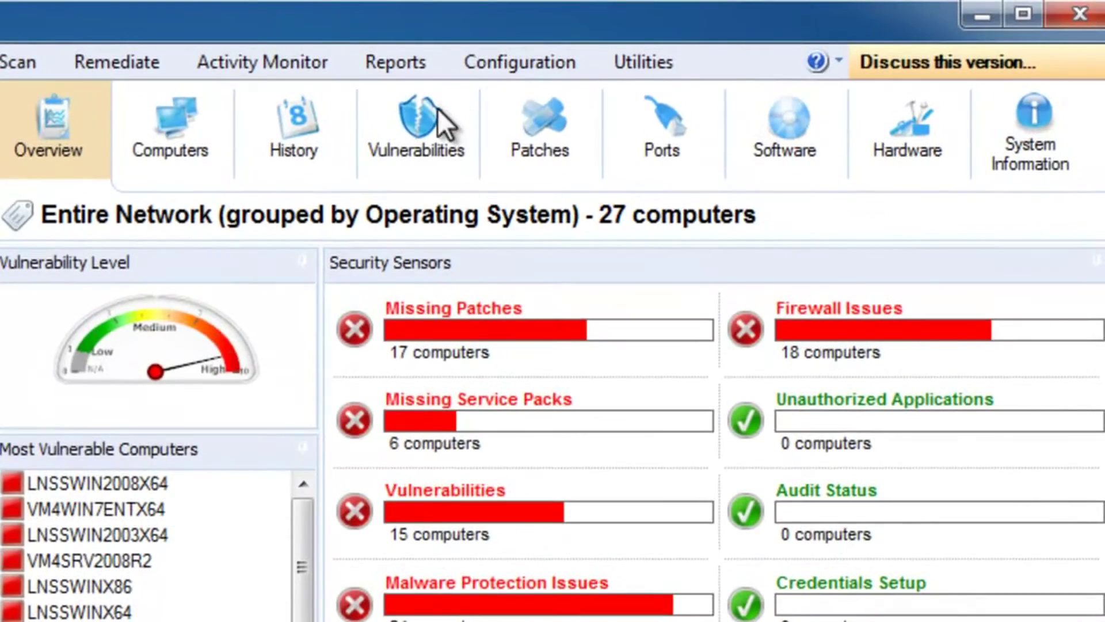
Step: Review detected vulnerabilities and missing patches, then list open ports across all 27 computers
click(437, 108)
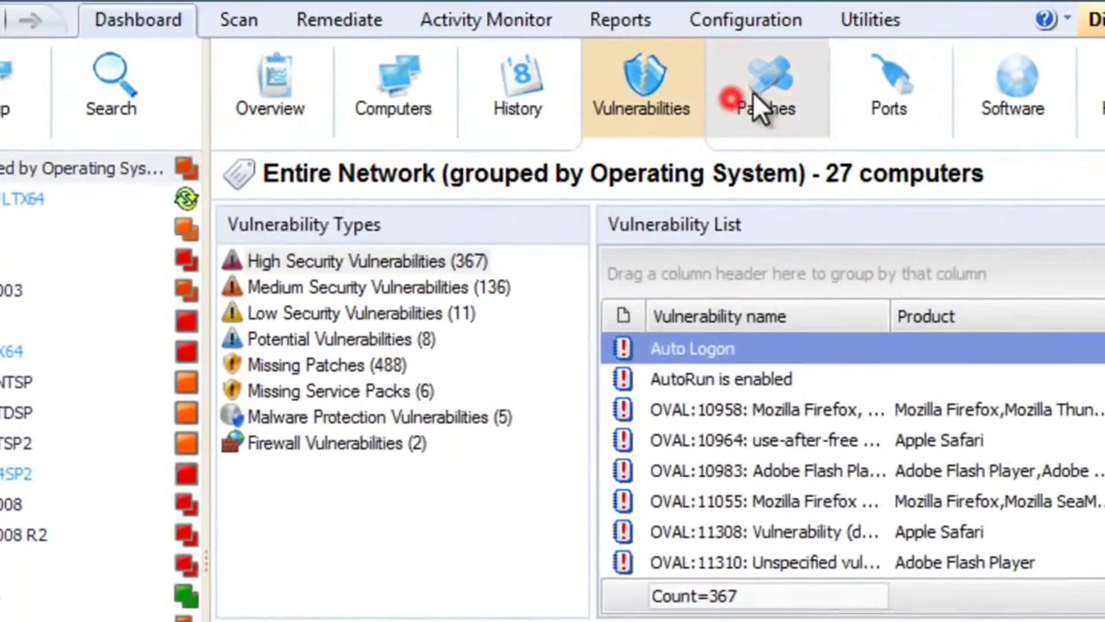
click(820, 51)
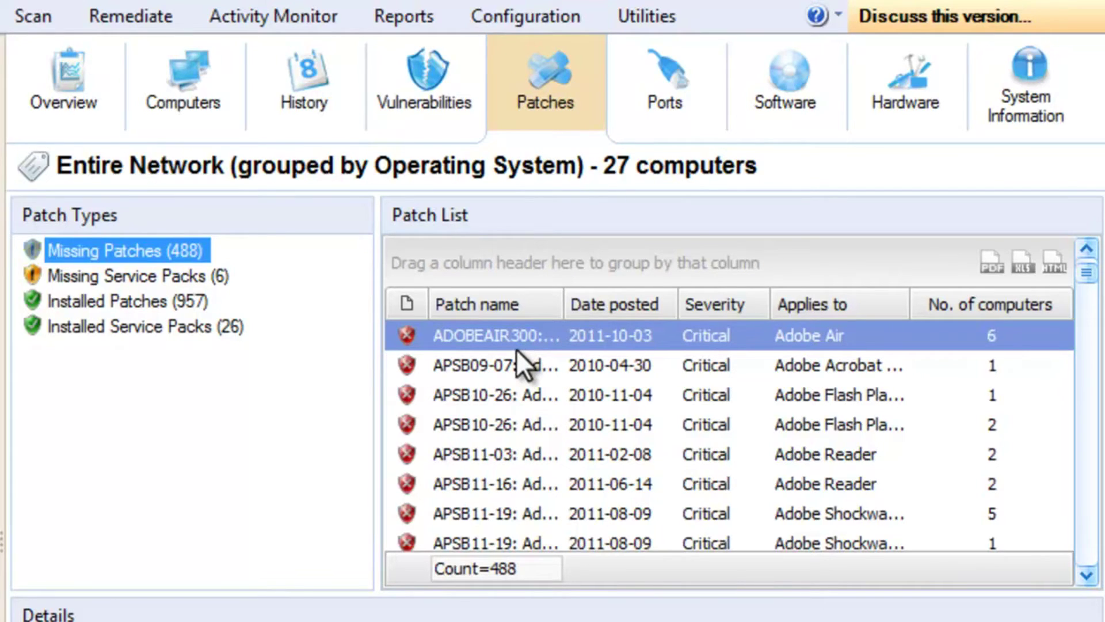
click(644, 95)
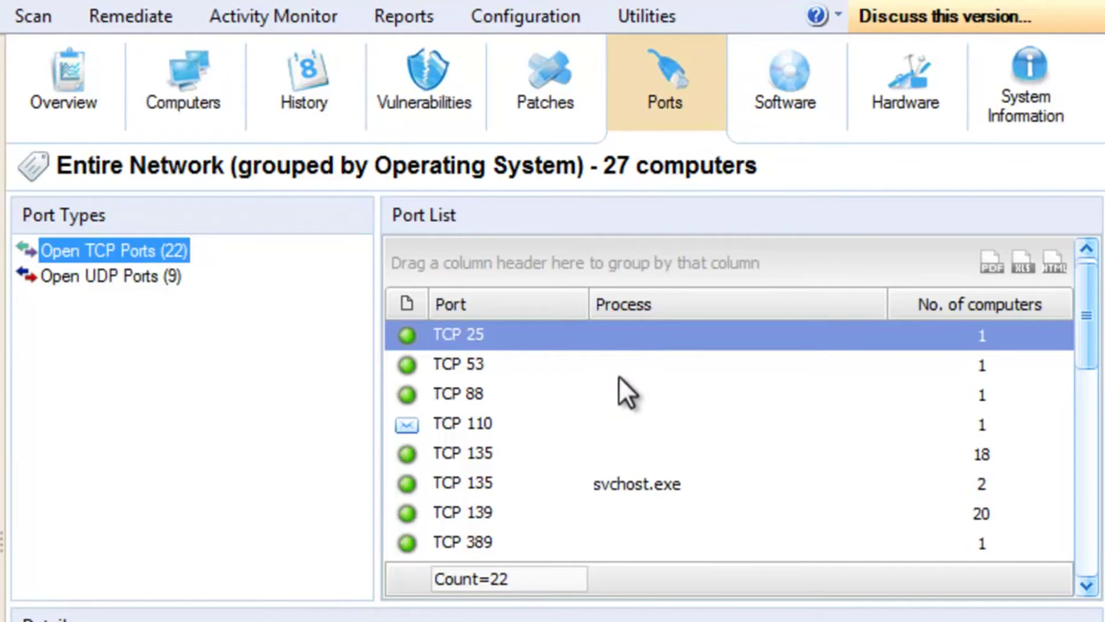
Step: Check the TCP 88 port entry, then browse installed software, hardware and system information
click(649, 392)
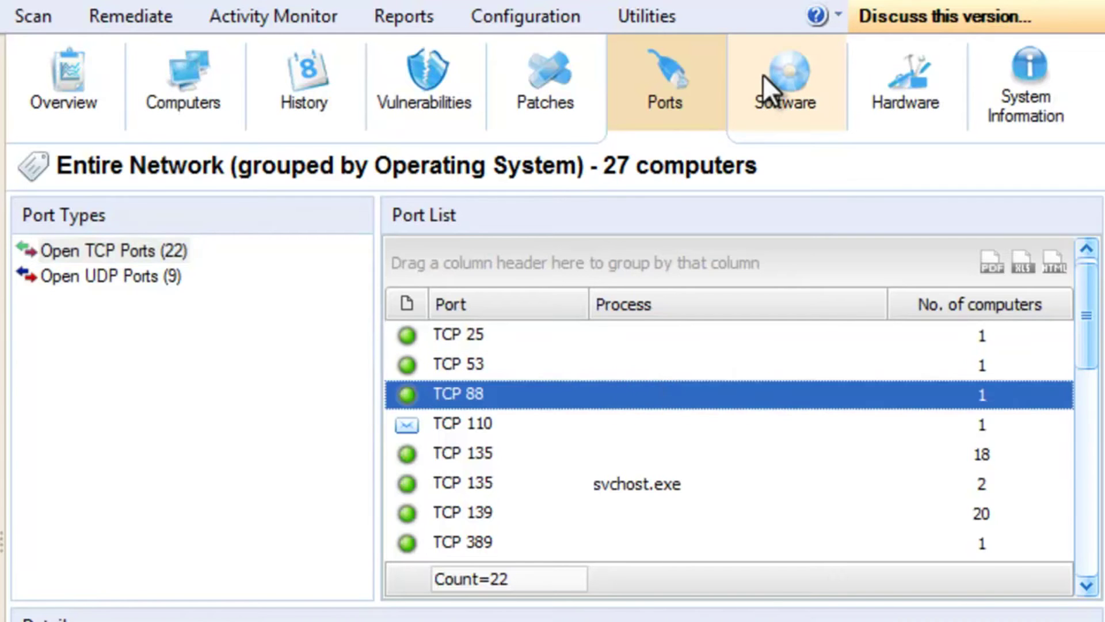
click(772, 116)
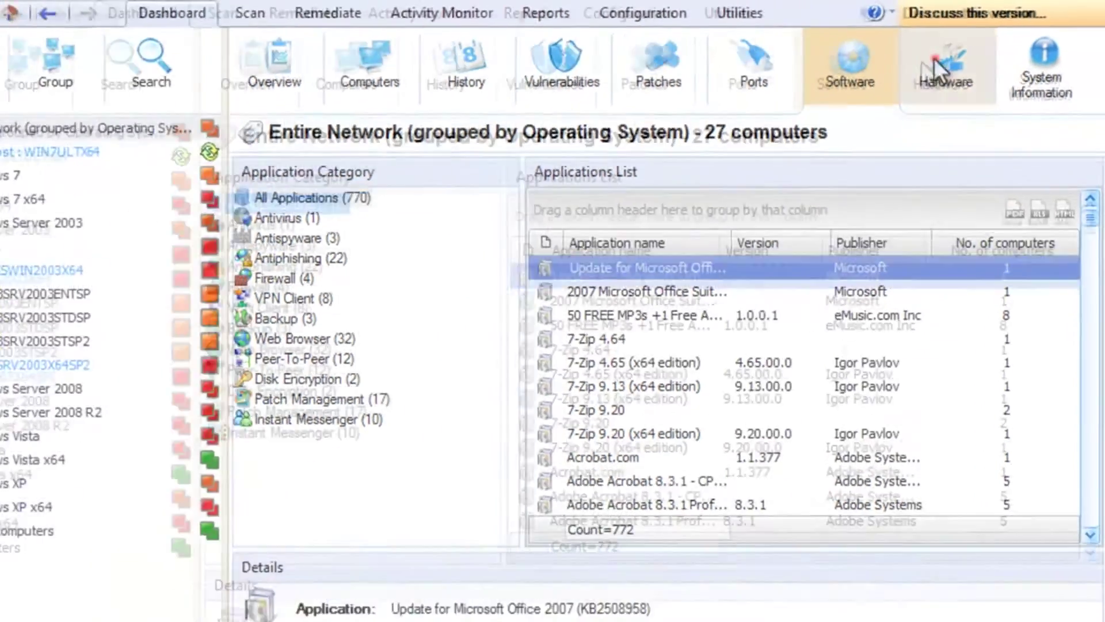
click(890, 71)
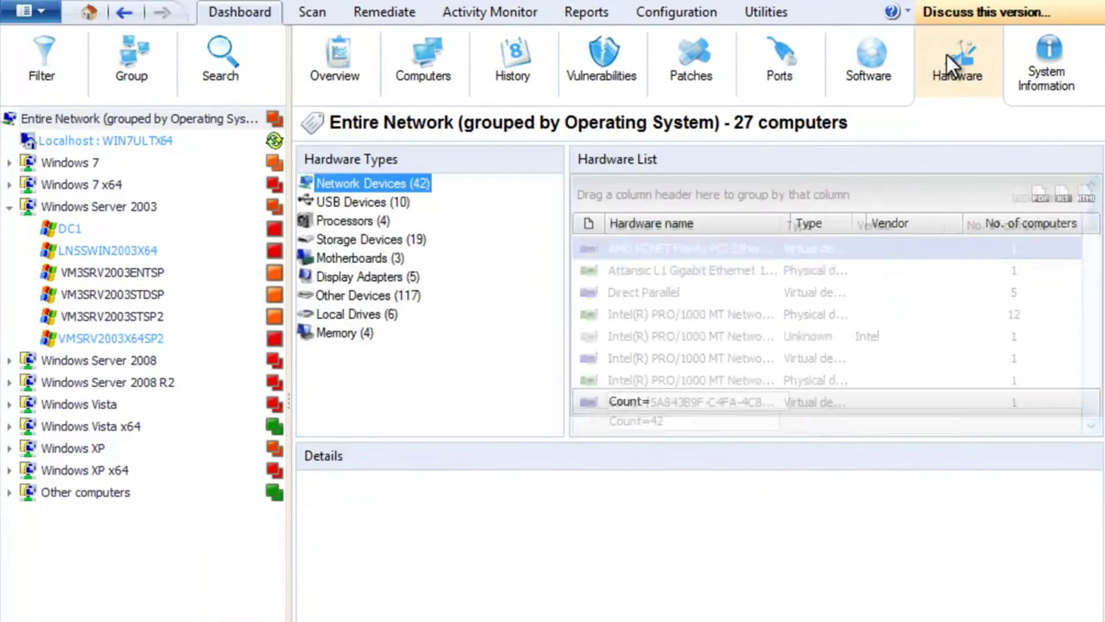
click(1040, 58)
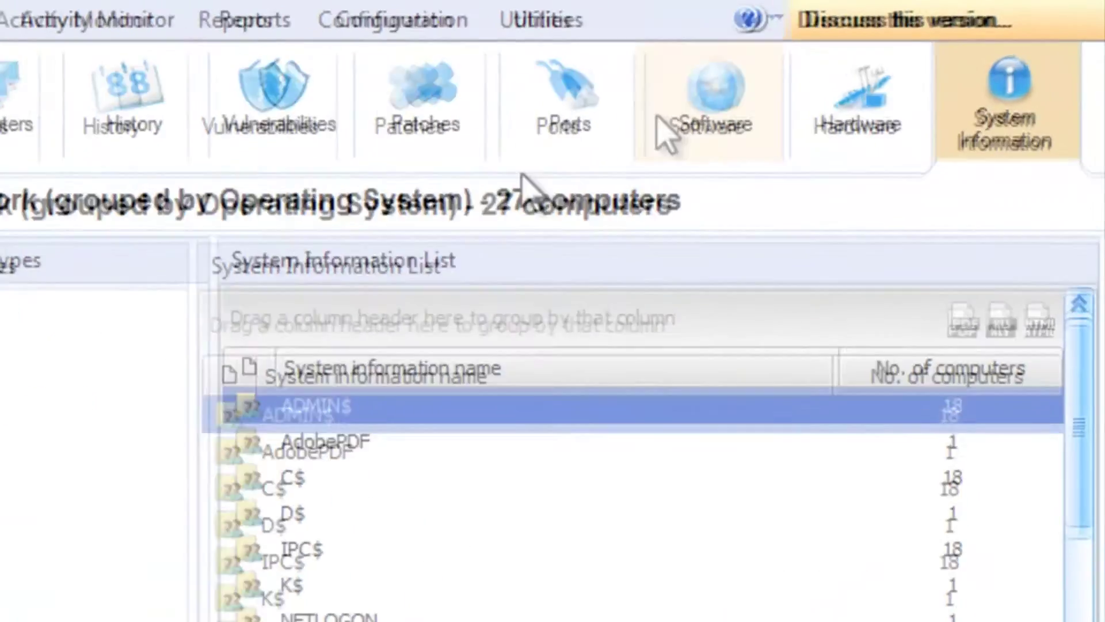
Step: Sort and group the Applications List by Publisher, then open the Remediation Center
click(865, 60)
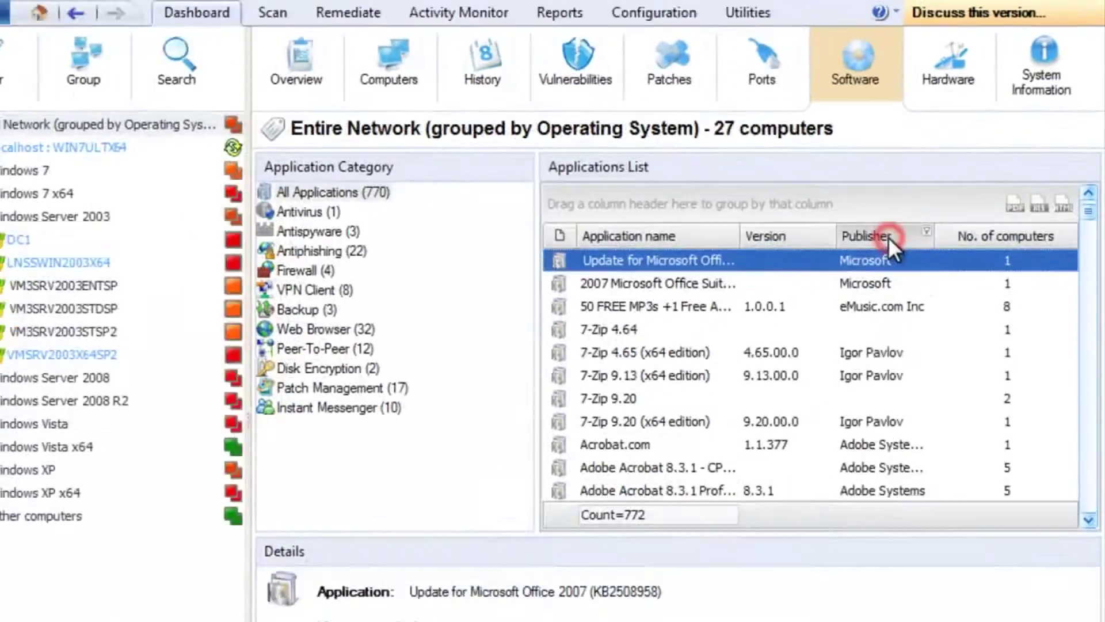
click(748, 384)
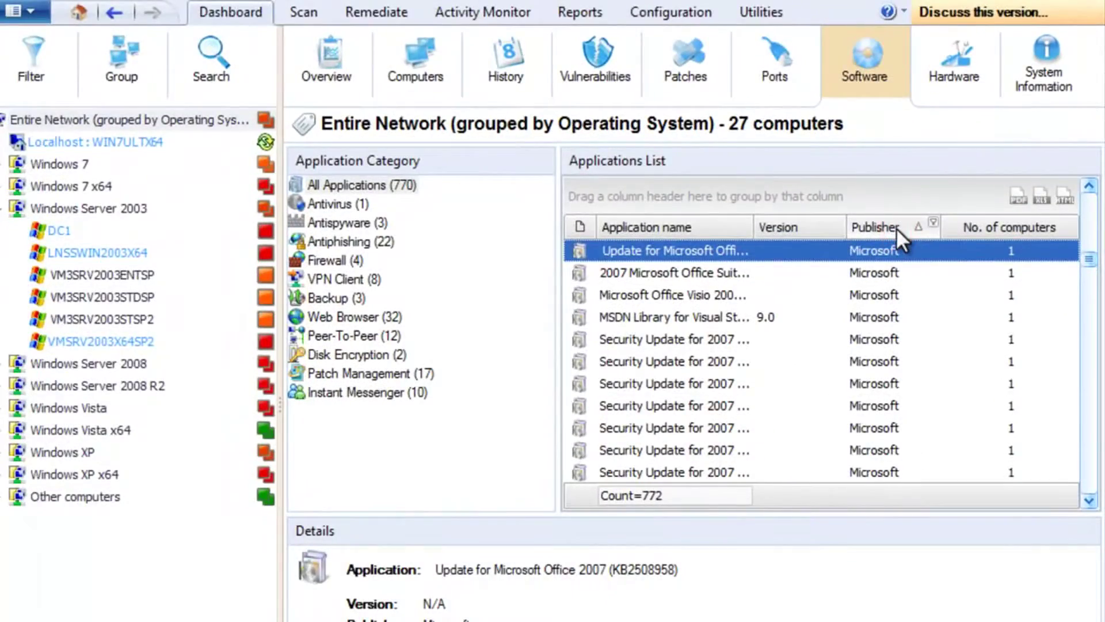
drag(896, 228, 886, 197)
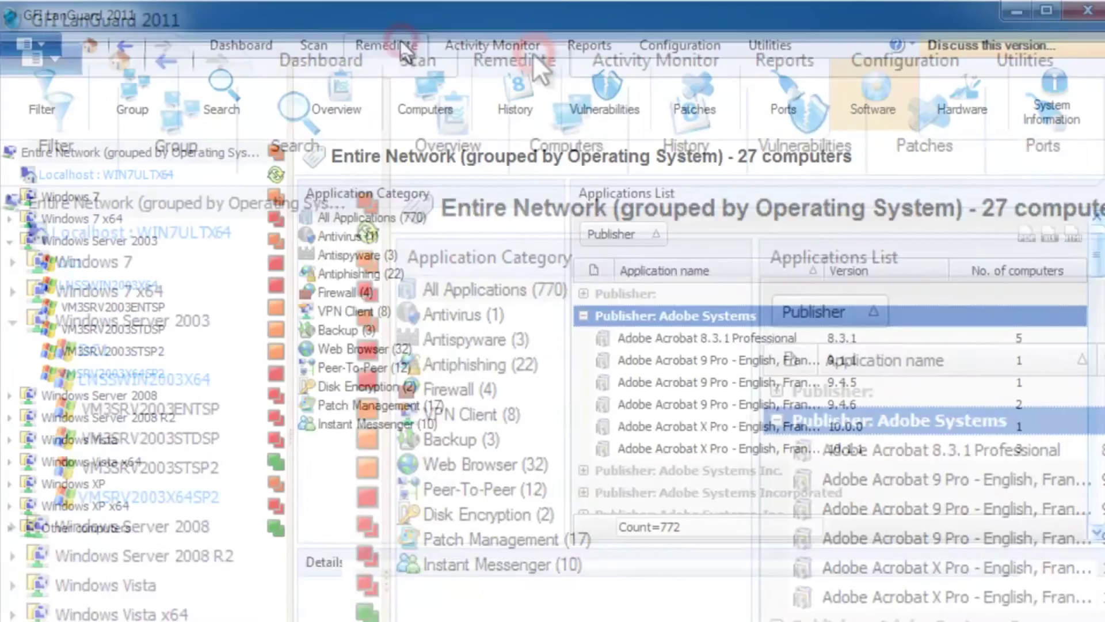
click(403, 46)
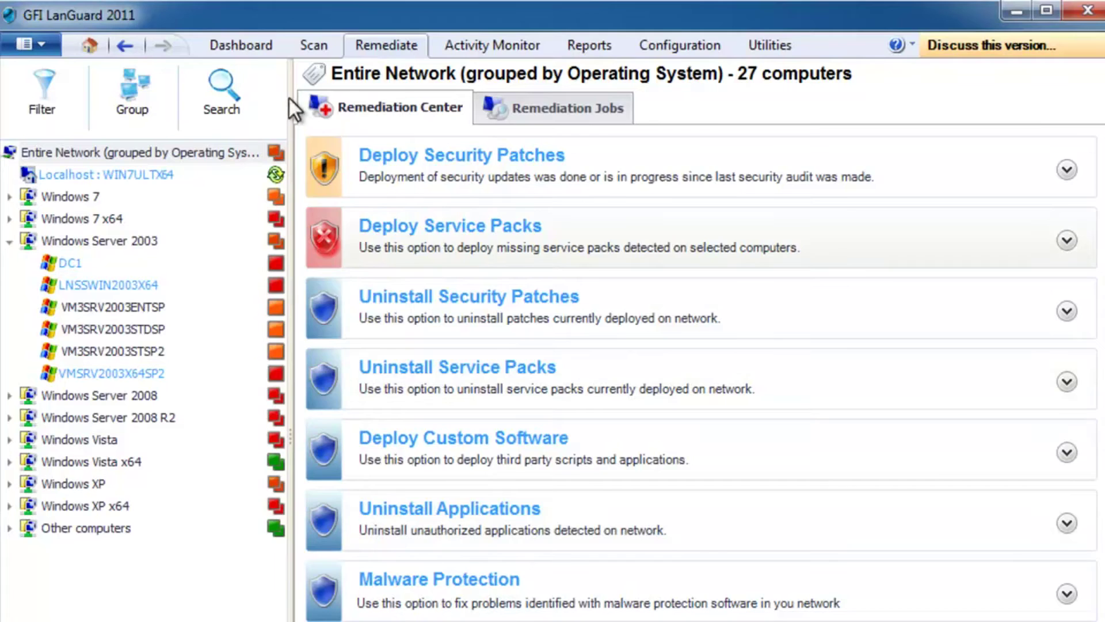
Step: Go back to the Dashboard overview showing 17 computers missing patches
click(241, 43)
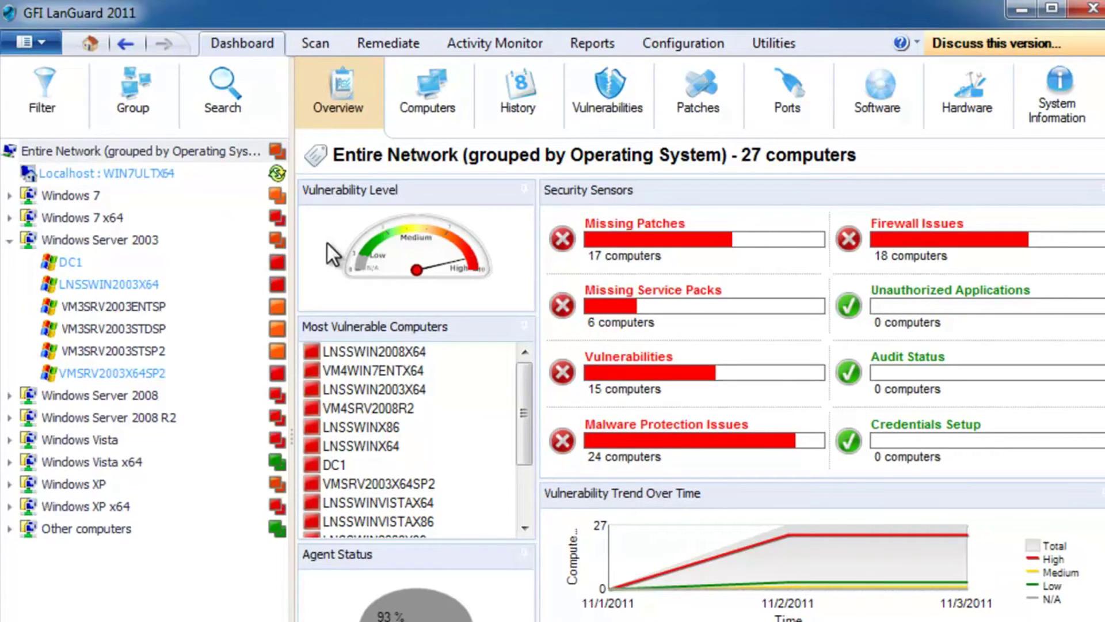
Step: Deploy the Adobe Air 3.0.0.4080 patch to LNSSWIN2008X64 without restarting, and expand the running job
click(341, 351)
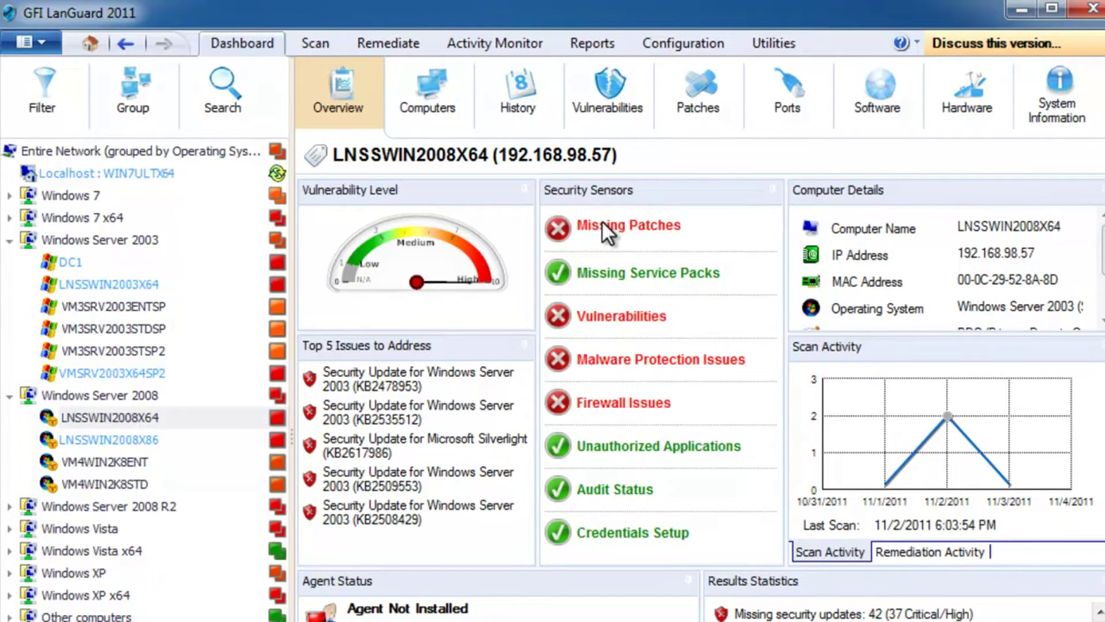
click(604, 226)
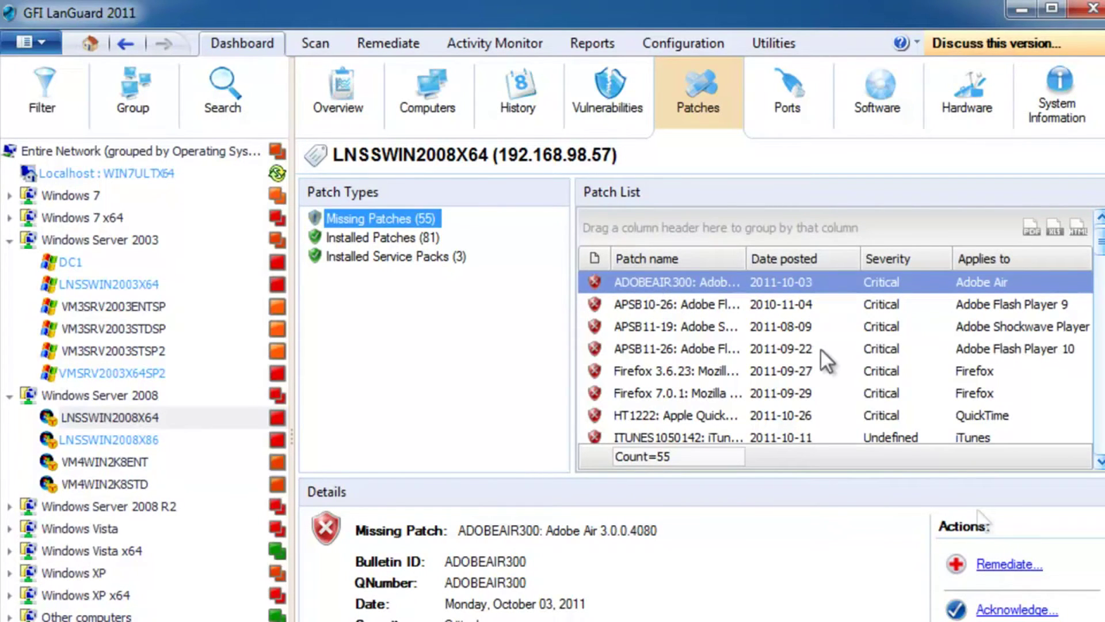
click(993, 562)
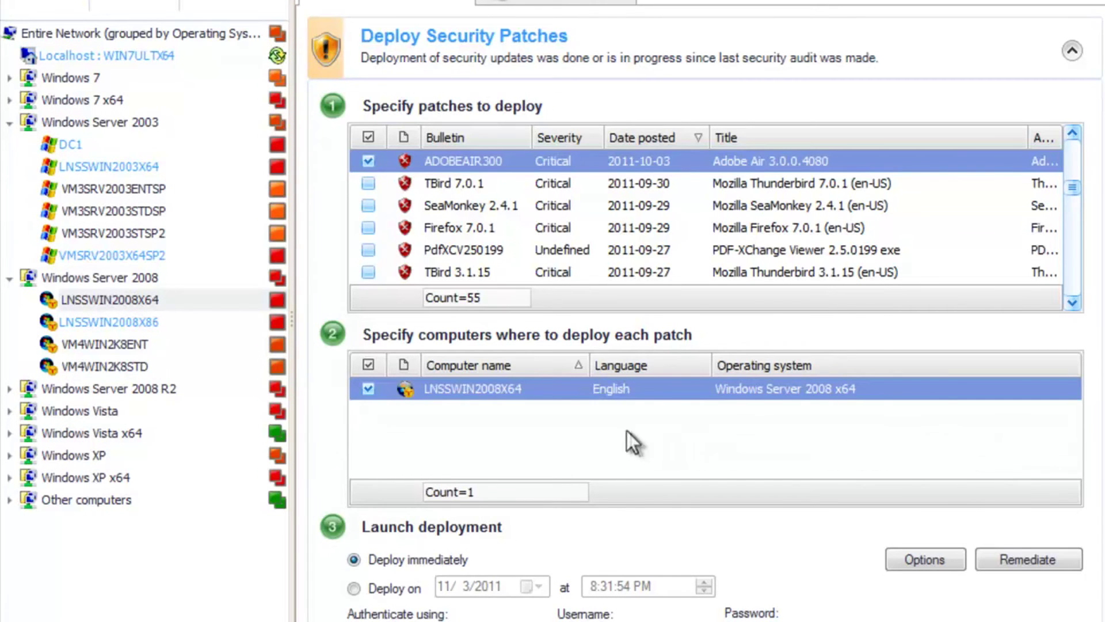
click(1008, 559)
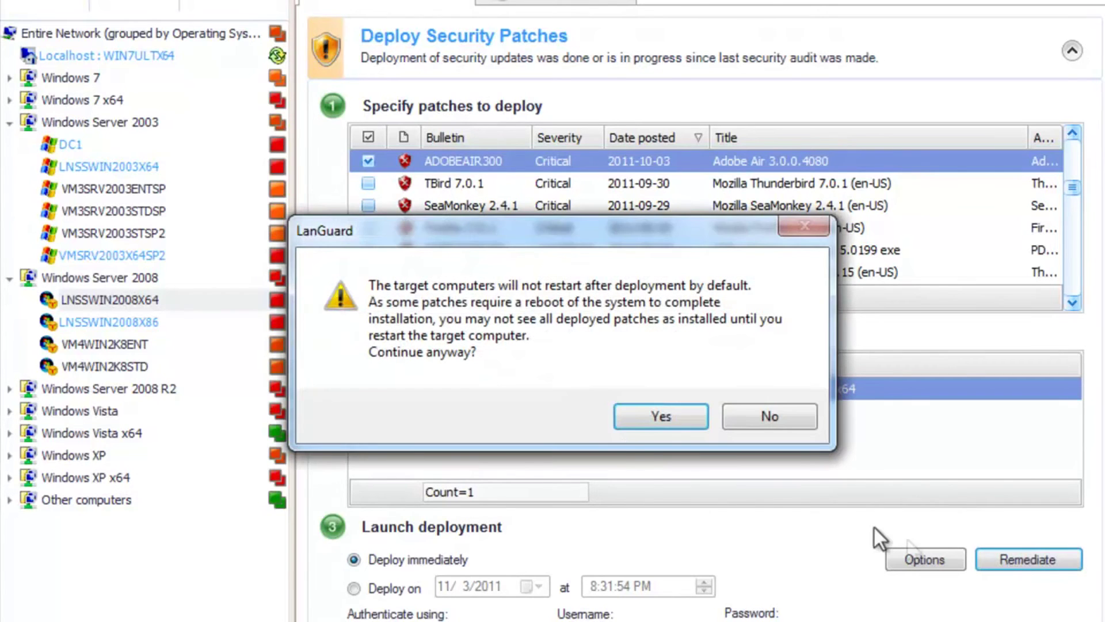
click(657, 414)
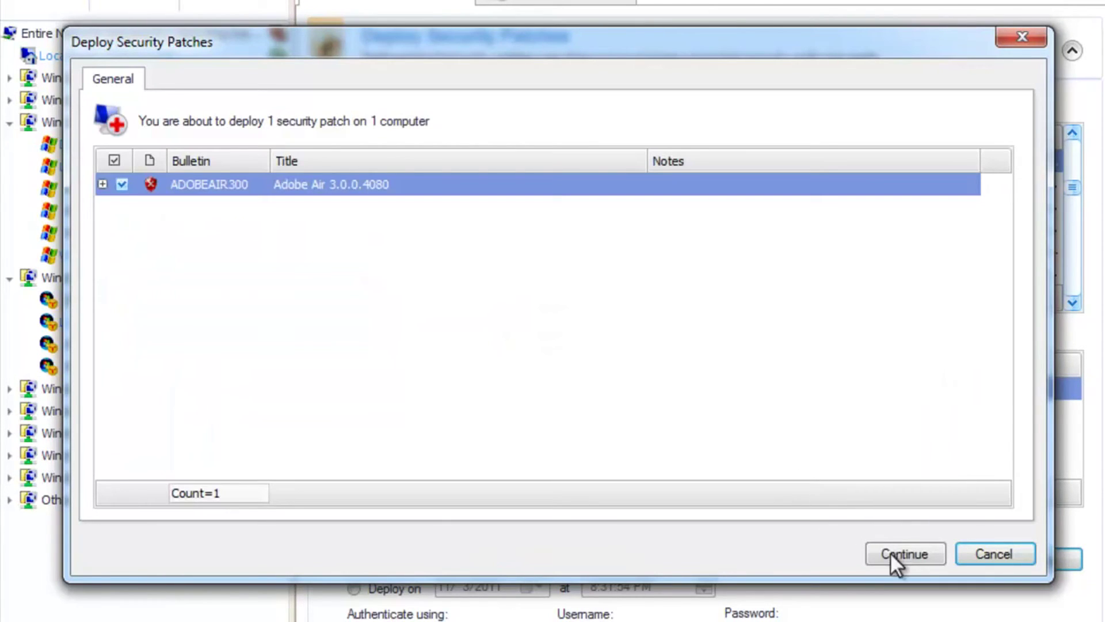
click(893, 553)
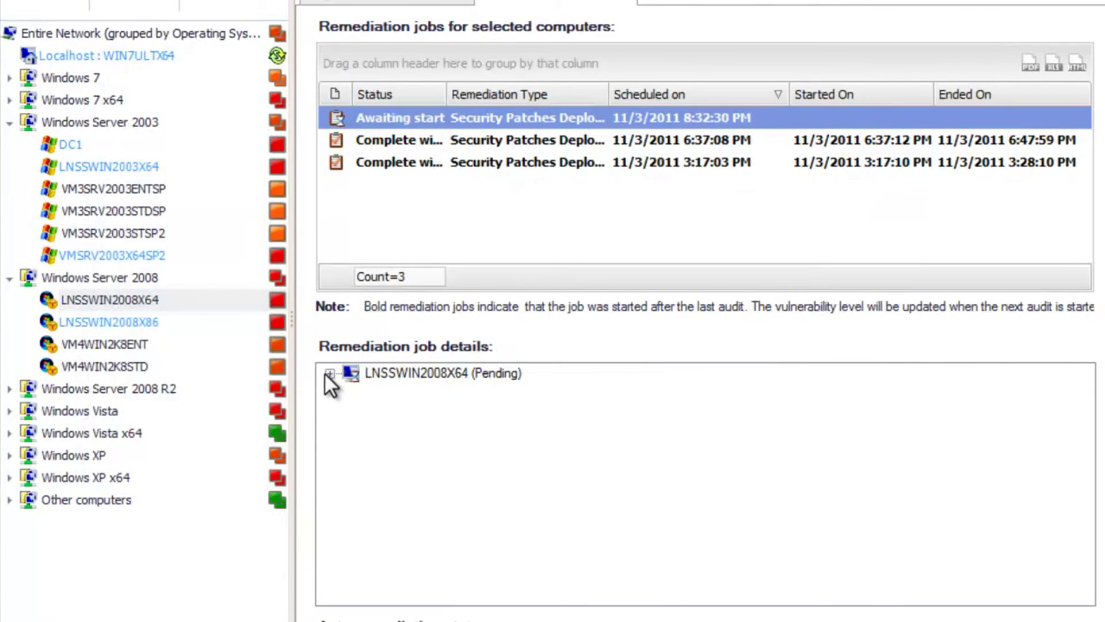
click(324, 373)
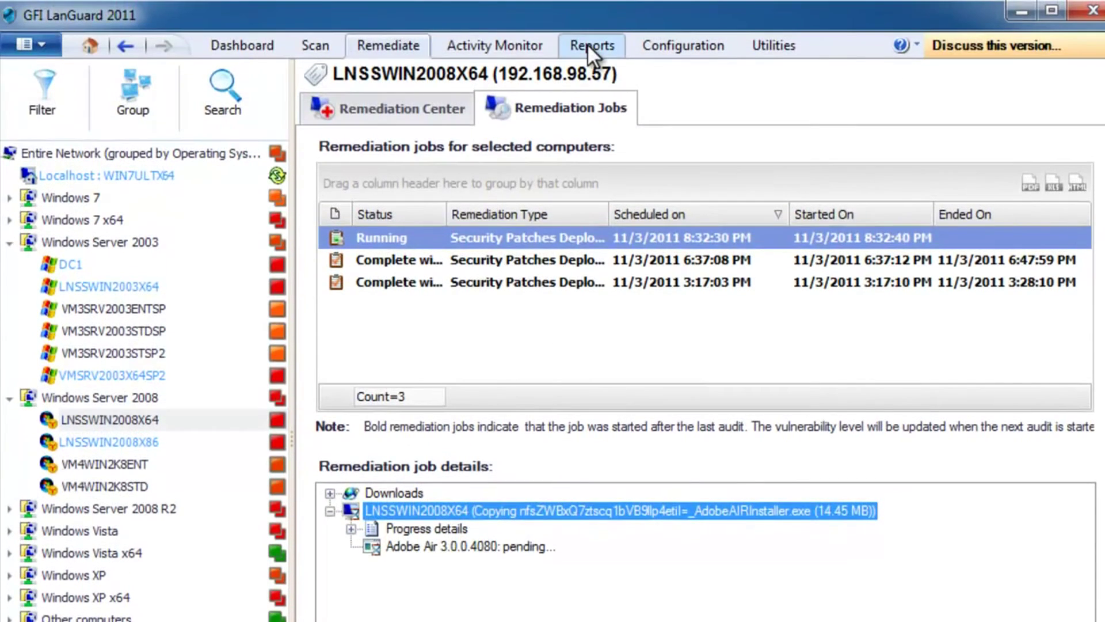
click(590, 45)
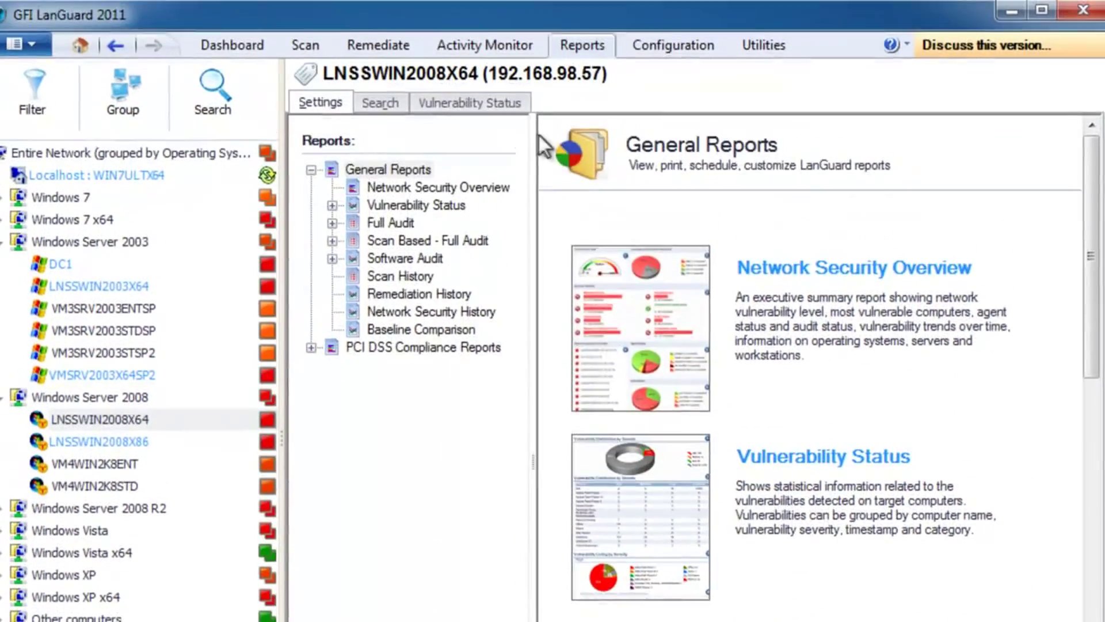
Step: Generate the Vulnerability Status report, view its export formats, then start a new scheduled report
click(466, 104)
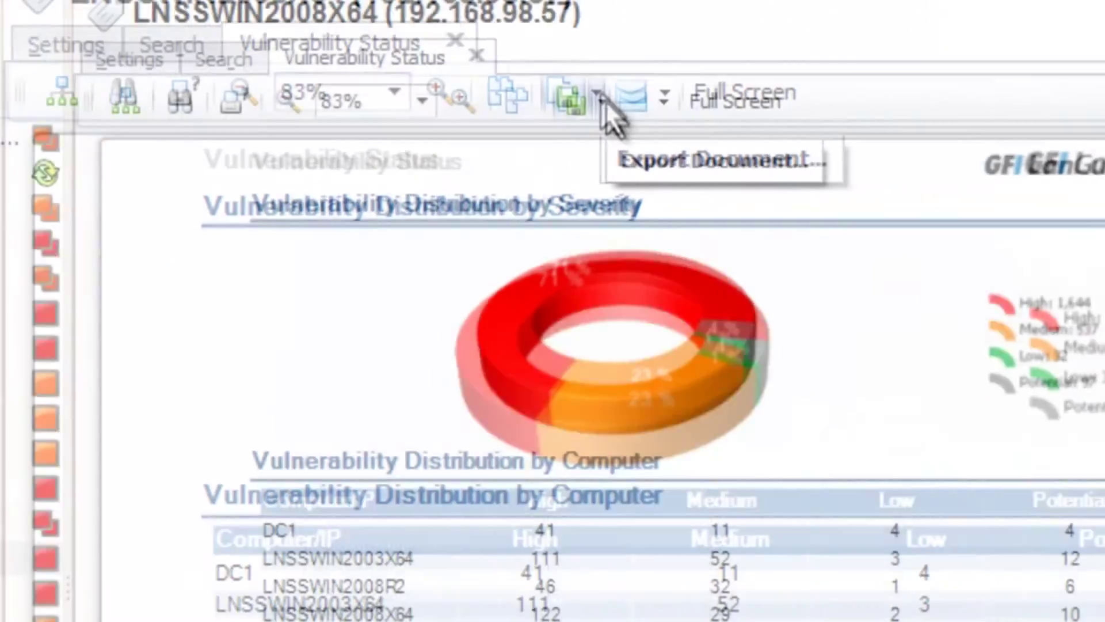
click(620, 130)
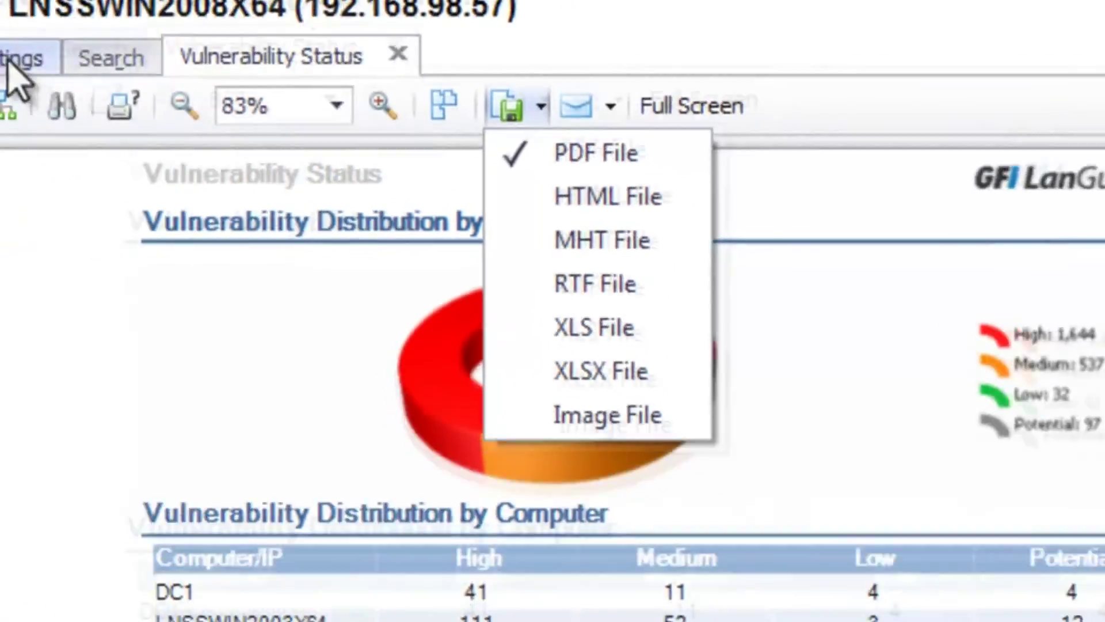
click(22, 56)
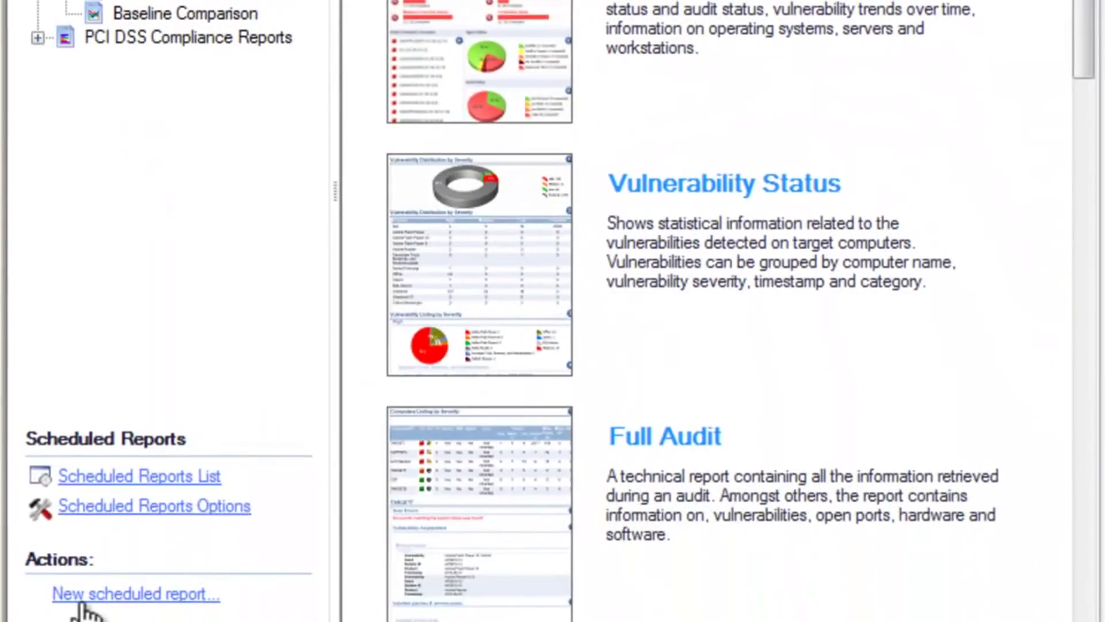
click(90, 599)
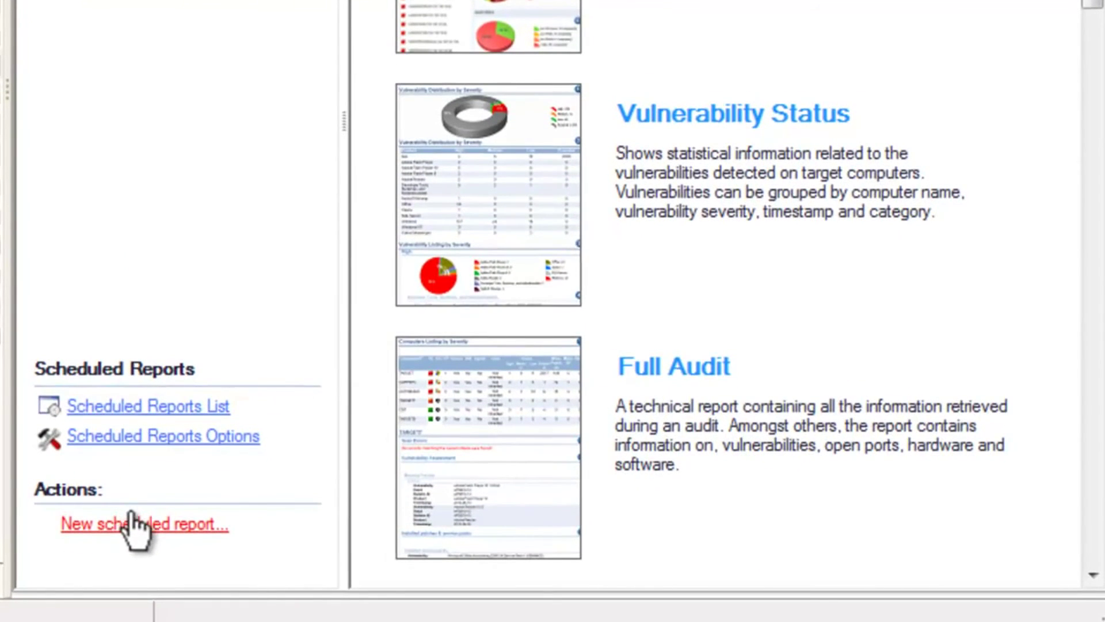